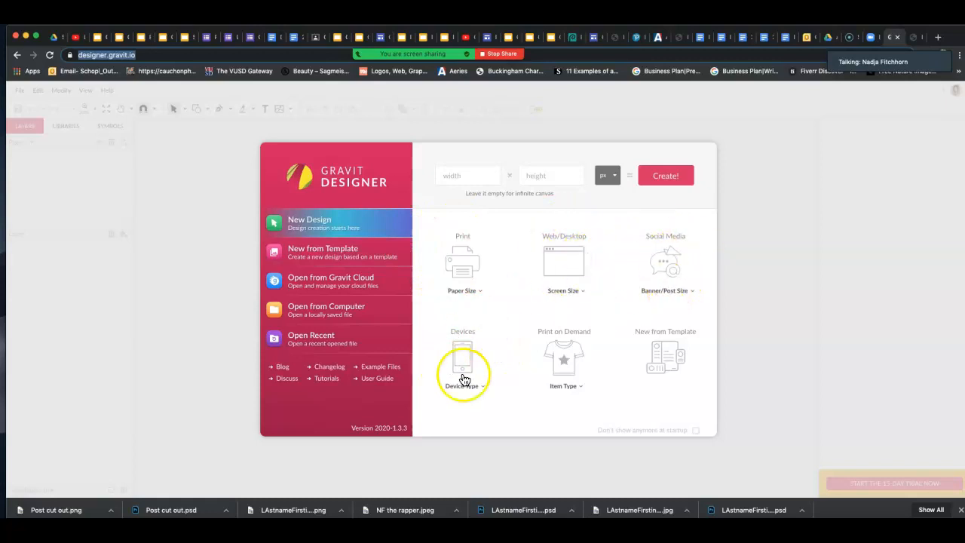
Create a new blank design 11 inches wide and 17 inches high, with the unit set to inches
click(481, 294)
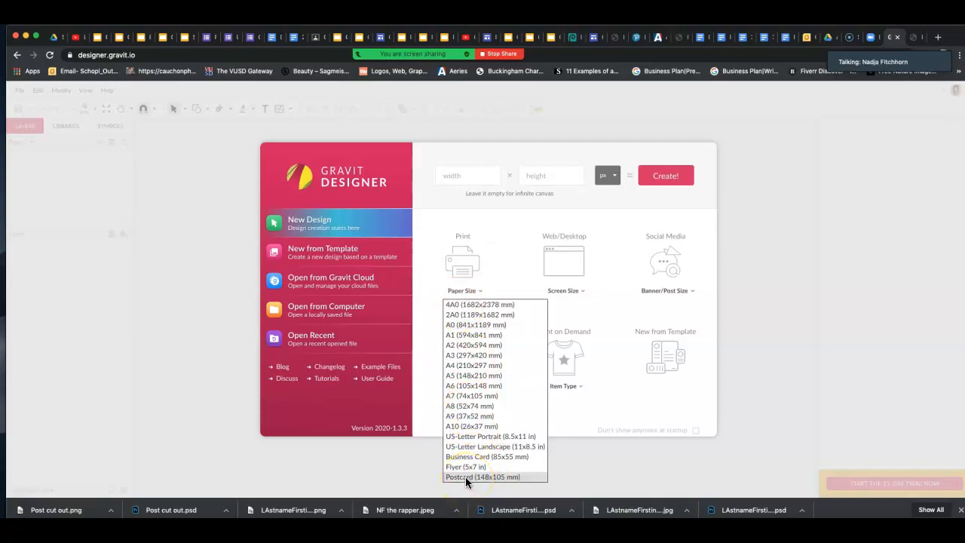
click(461, 176)
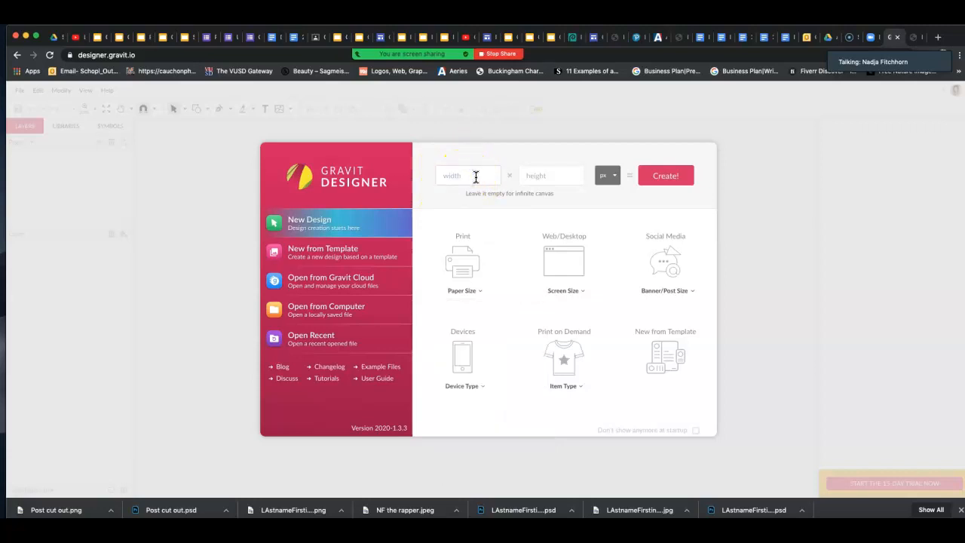
text(11)
click(536, 176)
text(17)
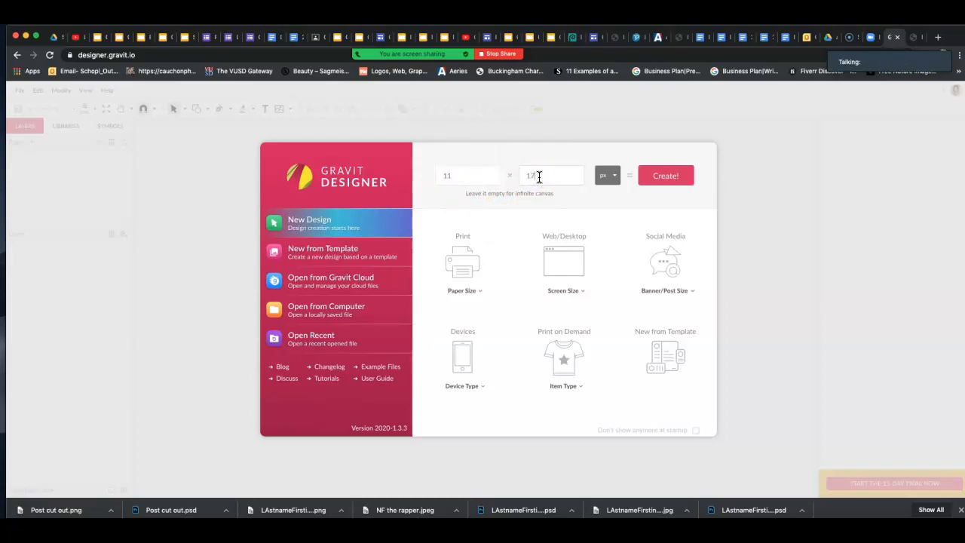
click(617, 176)
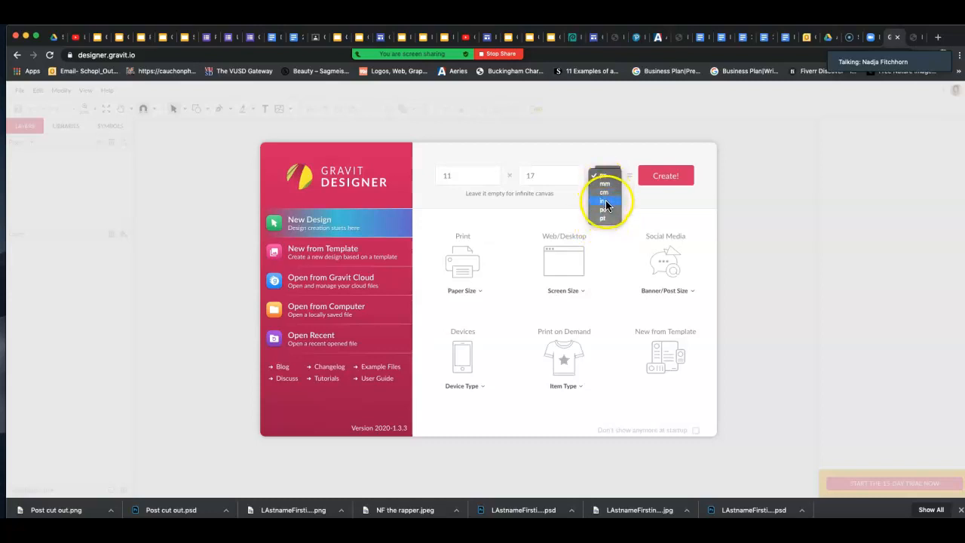
click(605, 202)
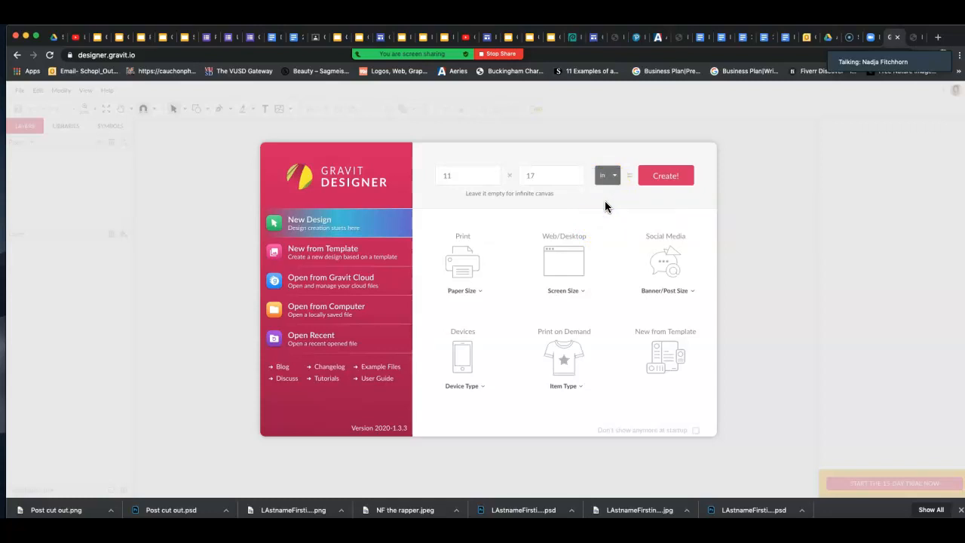
click(667, 180)
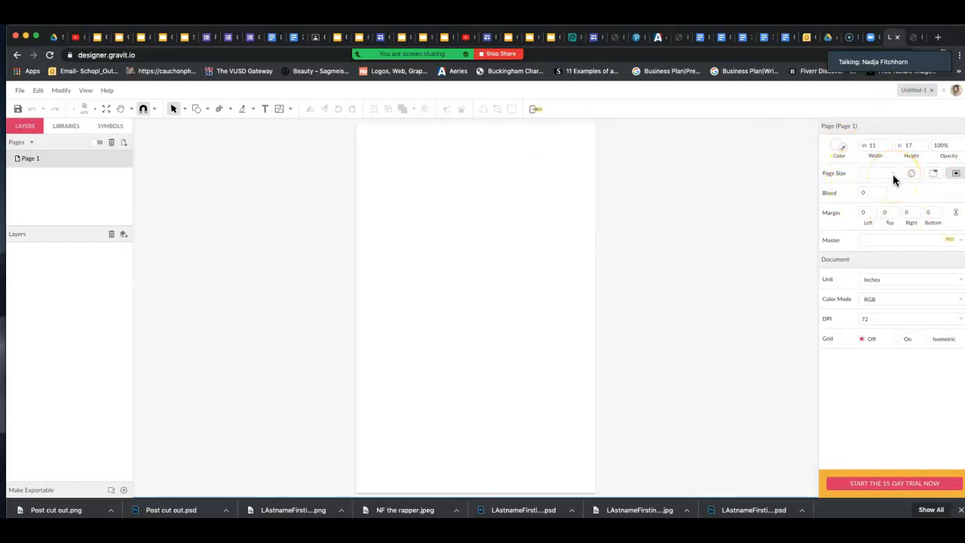
Set the page bleed to 0.125 inches
click(870, 194)
click(864, 192)
click(870, 191)
click(885, 194)
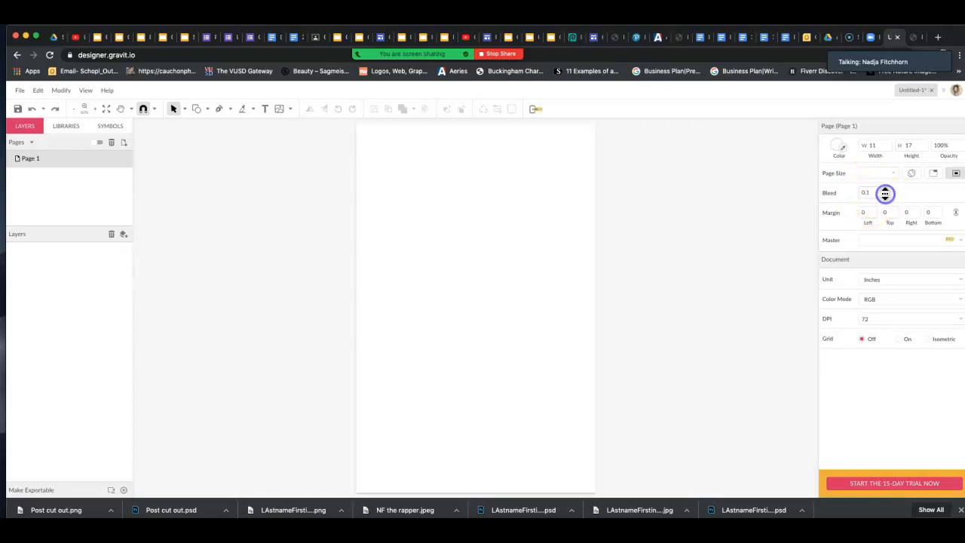
click(875, 193)
click(876, 193)
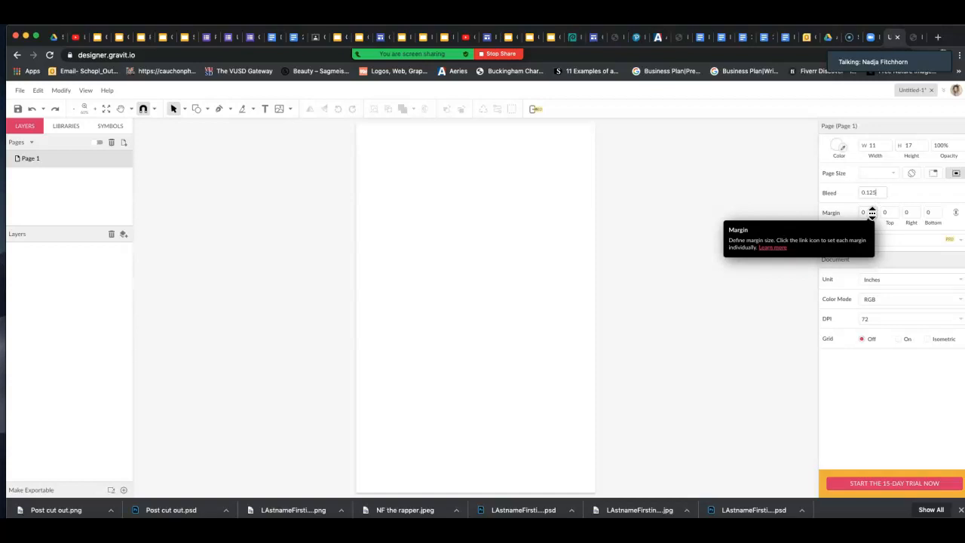
Set the left, top, right and bottom page margins to 0.125 inches
click(872, 212)
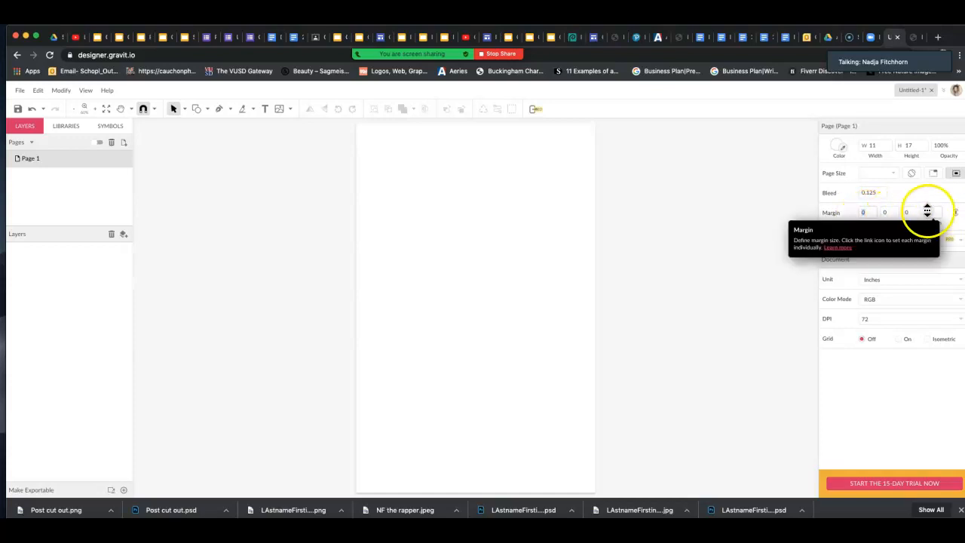
click(870, 215)
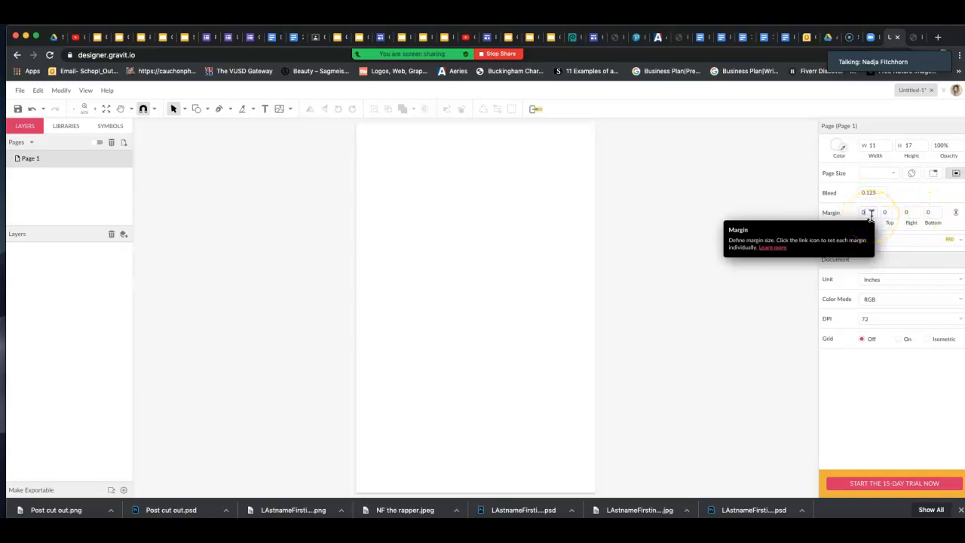
text(.125)
click(890, 215)
double_click(895, 211)
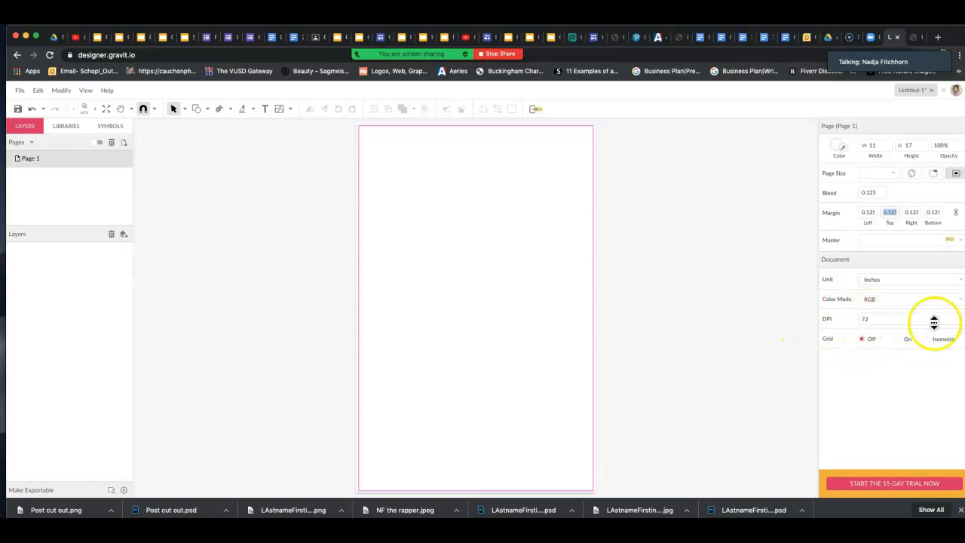
Set the document resolution to 300 DPI and turn the grid on
click(957, 320)
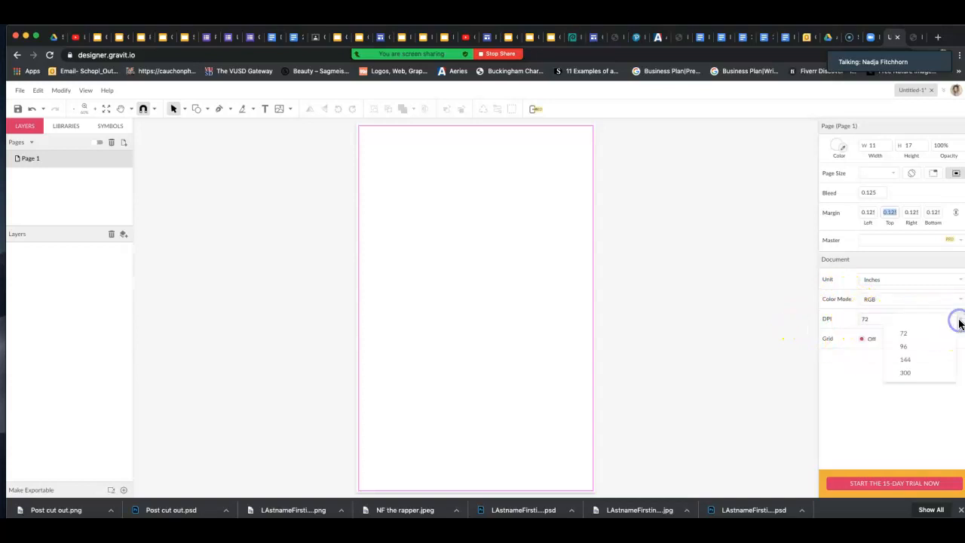
click(909, 372)
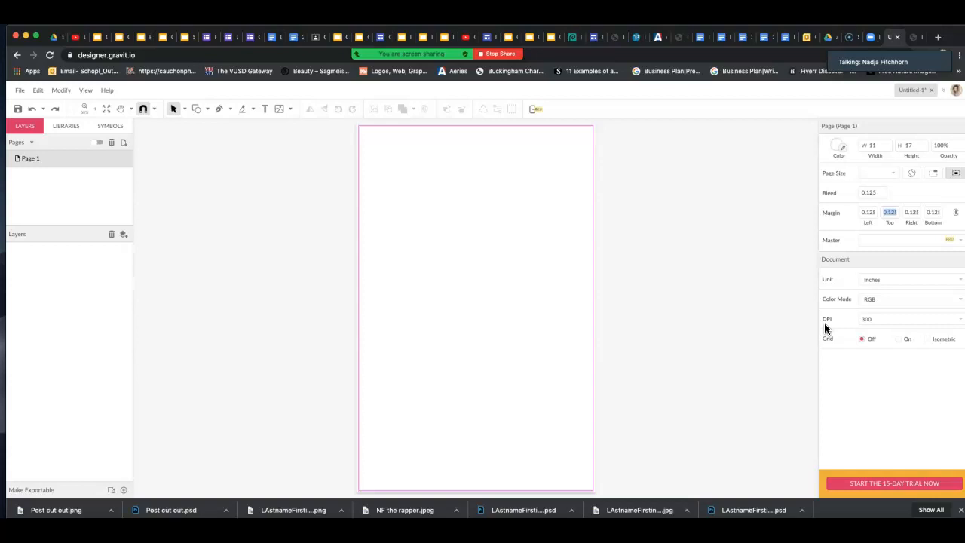
click(901, 340)
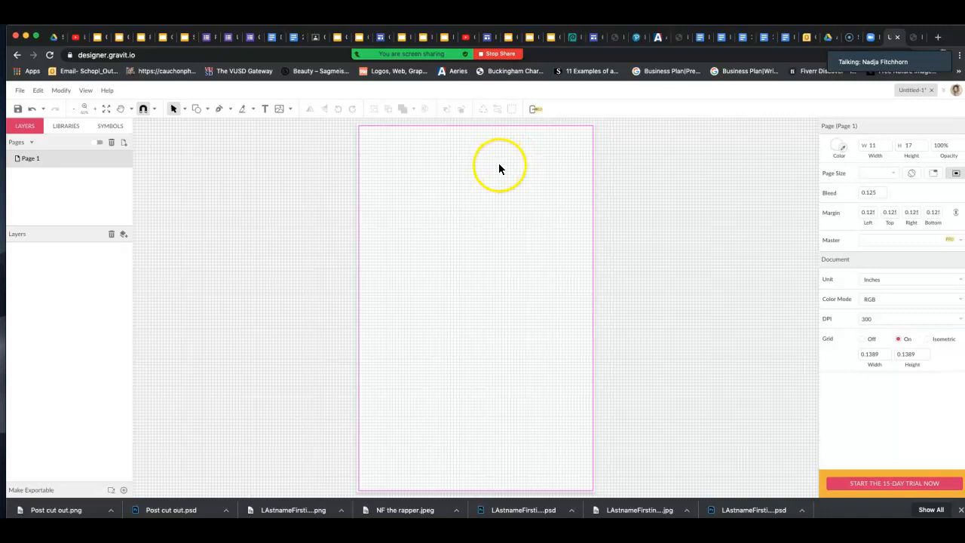
Zoom the canvas out and in, and try the Original View to look at the page at different magnifications
click(87, 91)
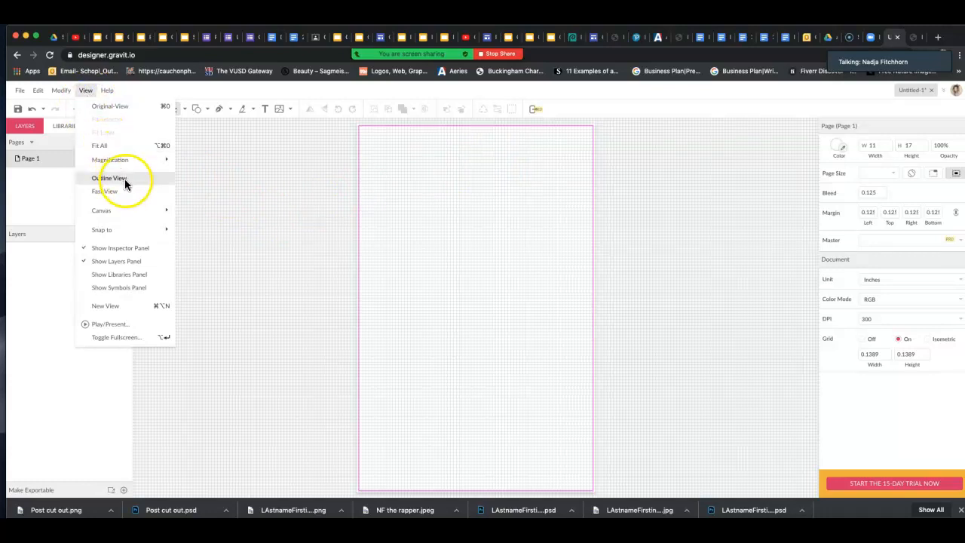
click(116, 162)
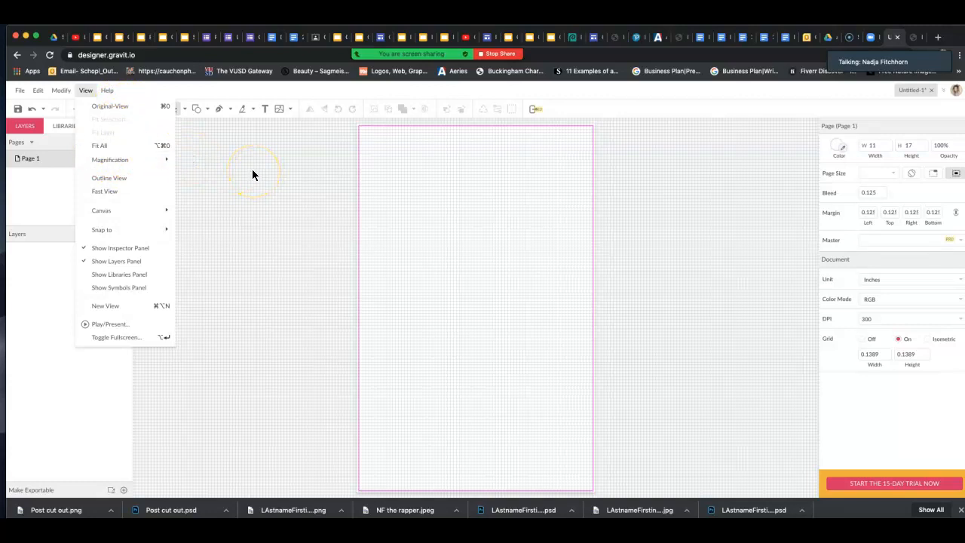
key(super+minus)
key(super+minus)
key(super+minus)
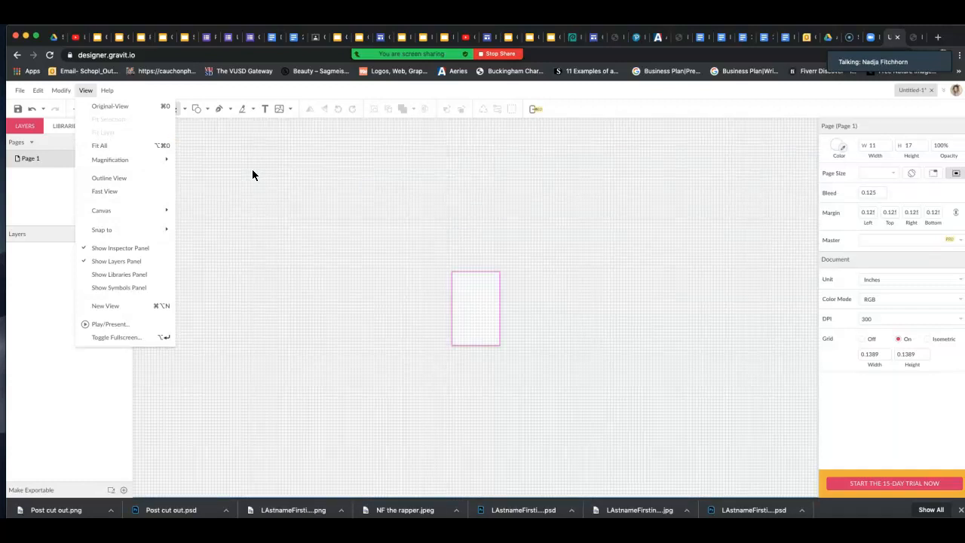
key(super+equal)
key(super+equal)
key(super+minus)
key(super+minus)
key(super+minus)
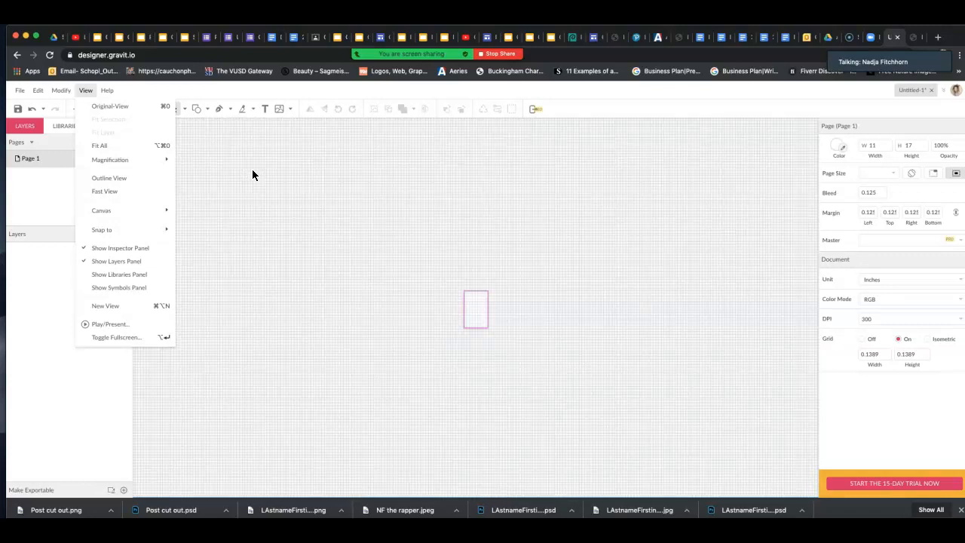
click(168, 110)
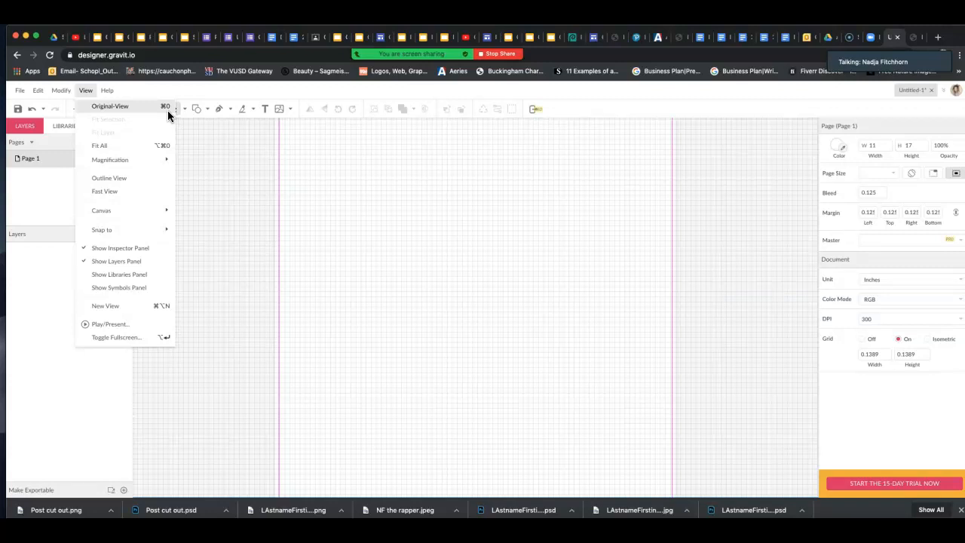
click(167, 110)
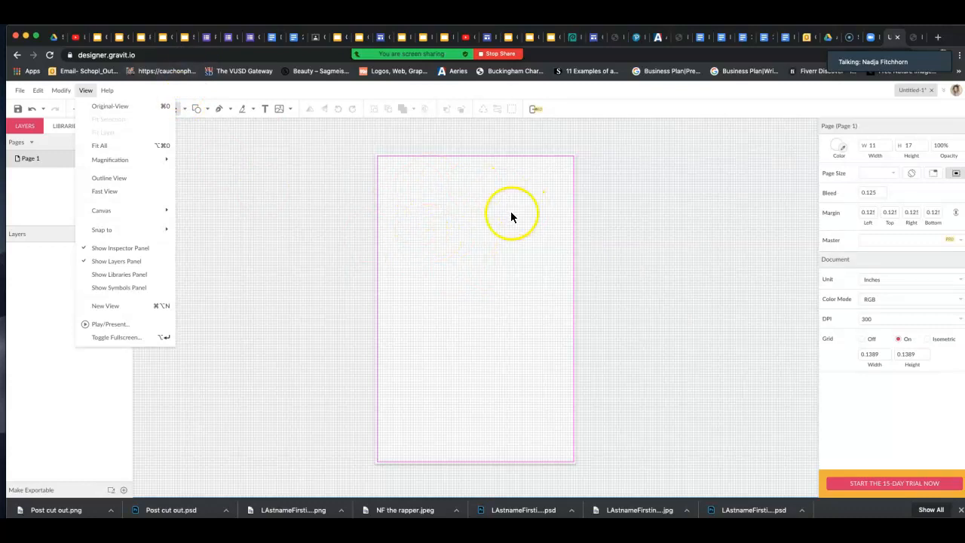
Try Outline View on the canvas, then replace it with Fast View
mouse_move(114, 159)
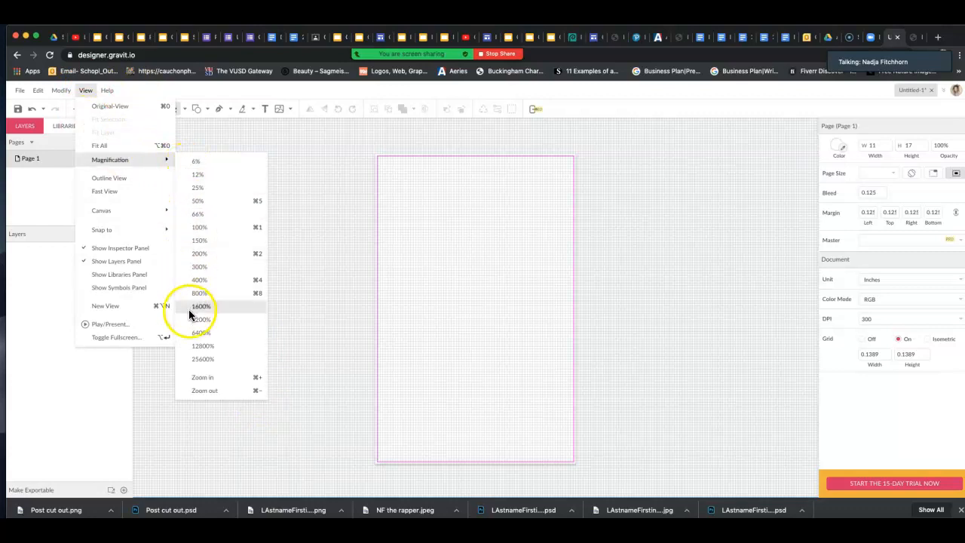
click(126, 177)
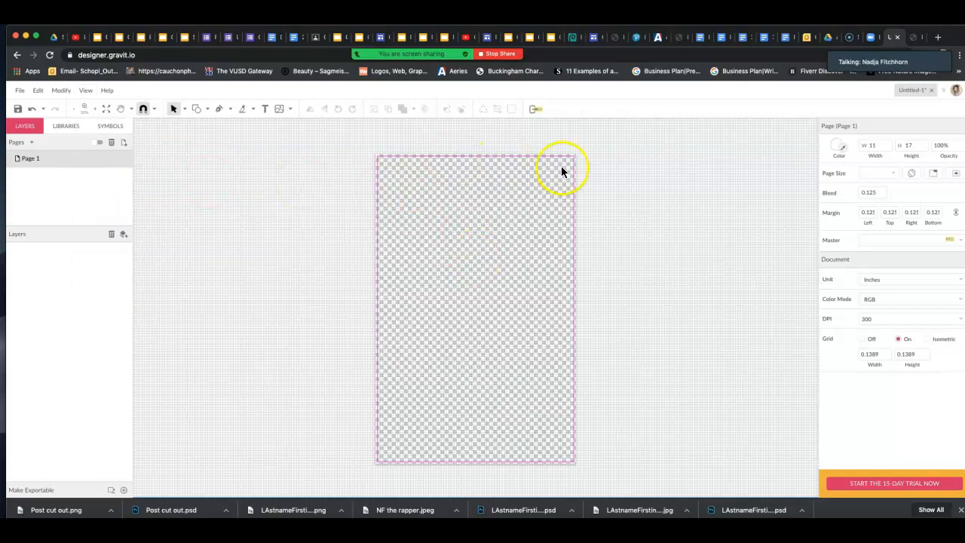
click(85, 90)
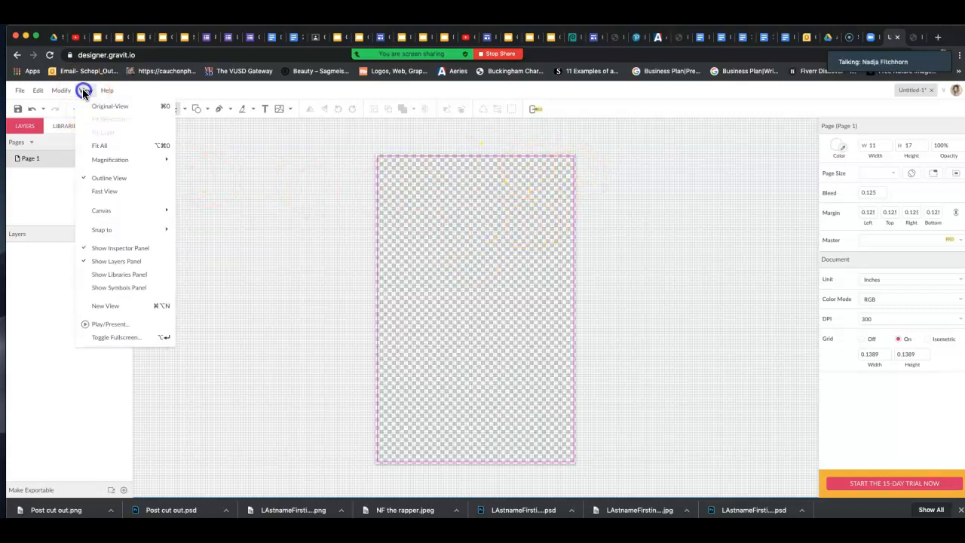
click(110, 181)
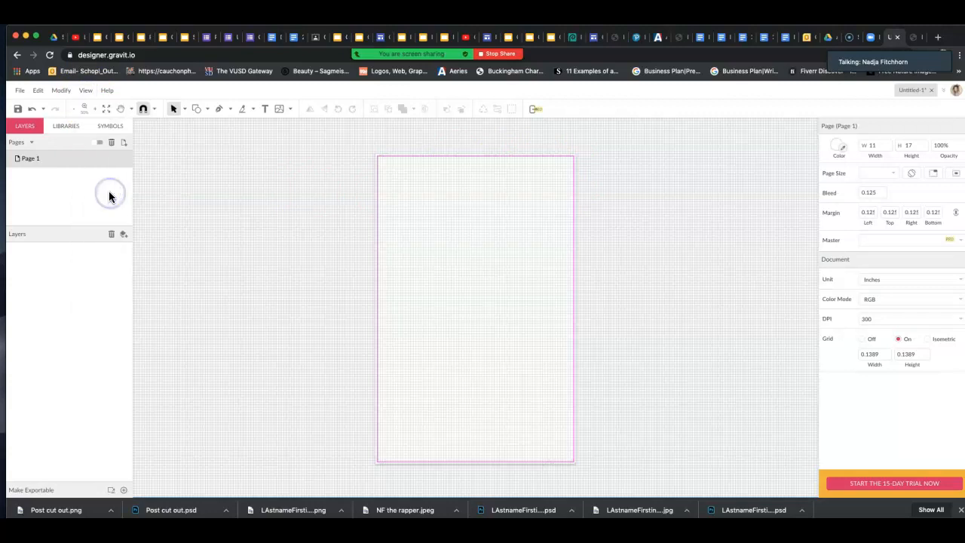
Show the rulers around the canvas
click(87, 91)
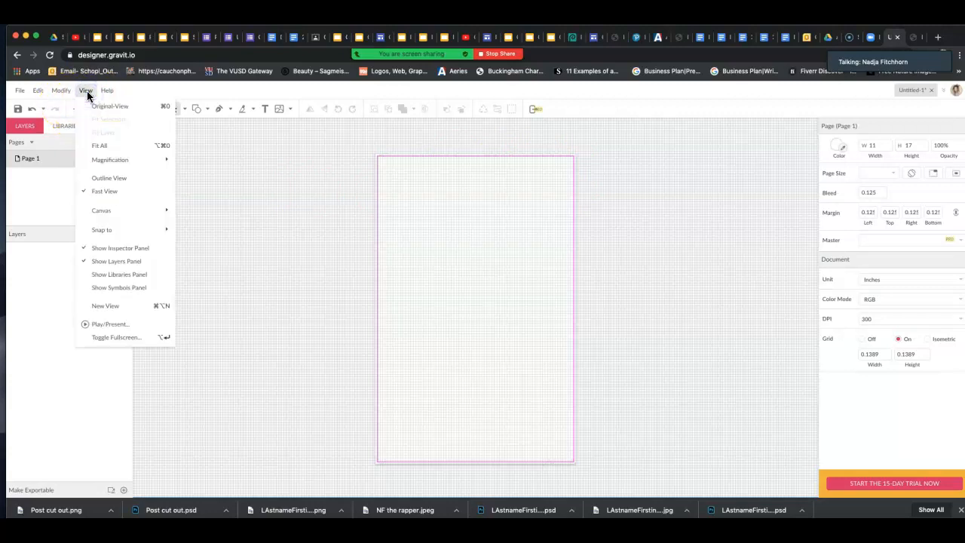
mouse_move(110, 211)
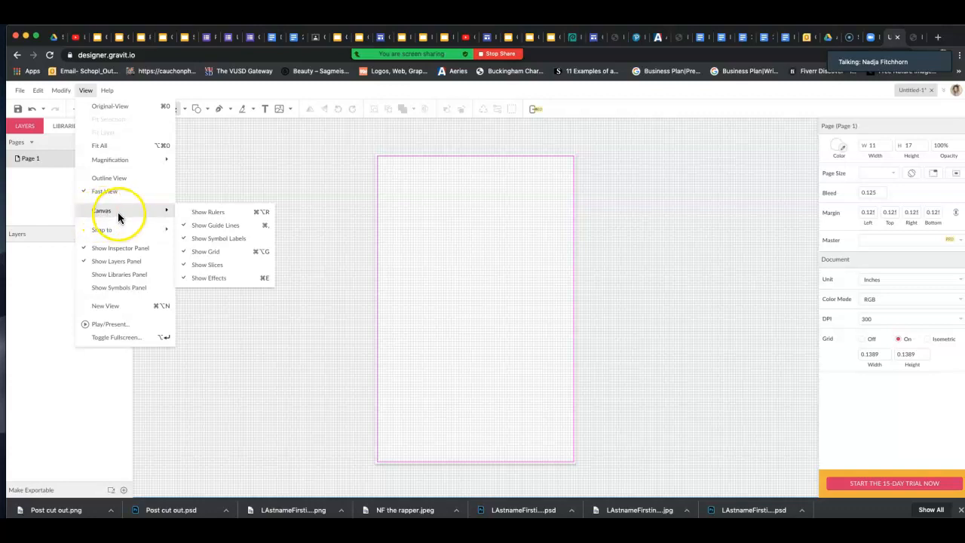
click(205, 212)
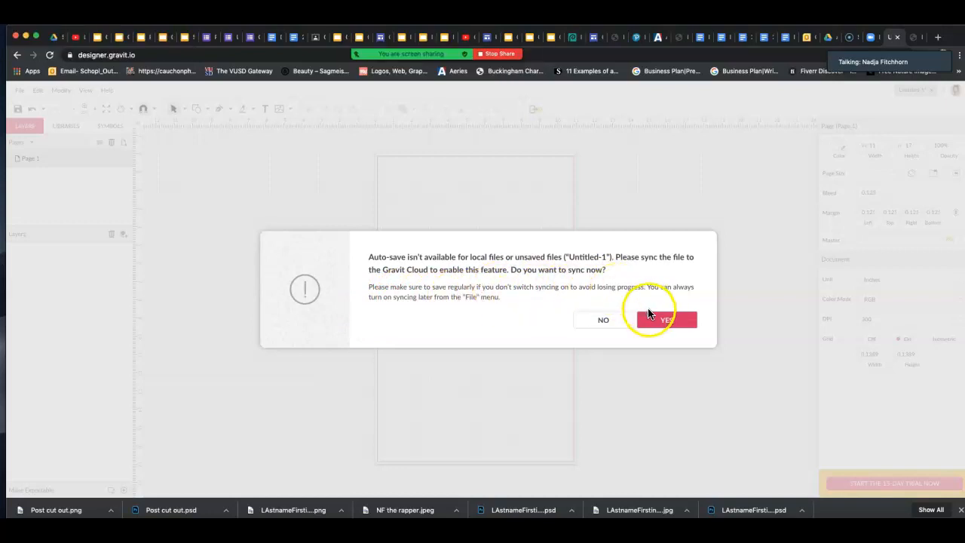
Sync the design to Gravit Cloud, naming it with the last name and first initial followed by "_ConcertPoster"
click(672, 322)
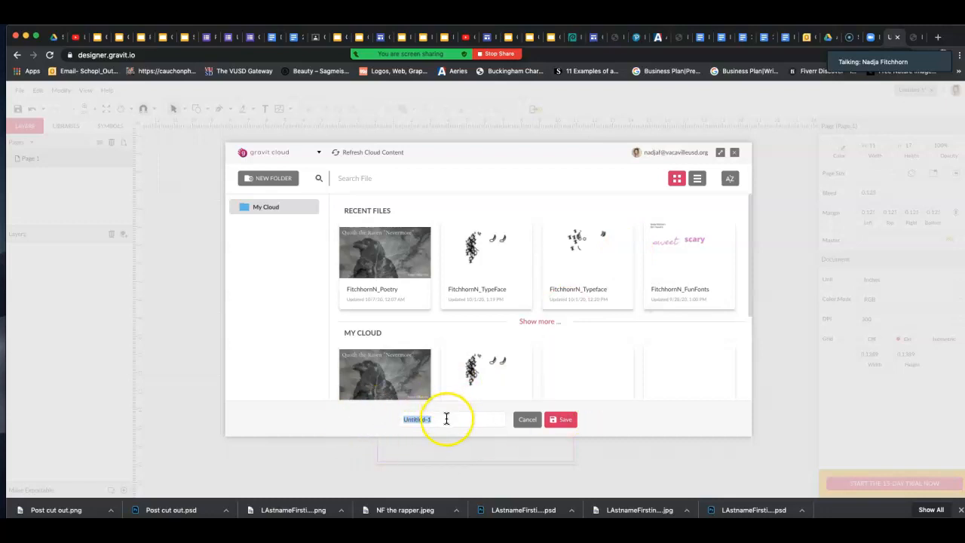
text(FitchhornN_ConcertPoster)
click(564, 427)
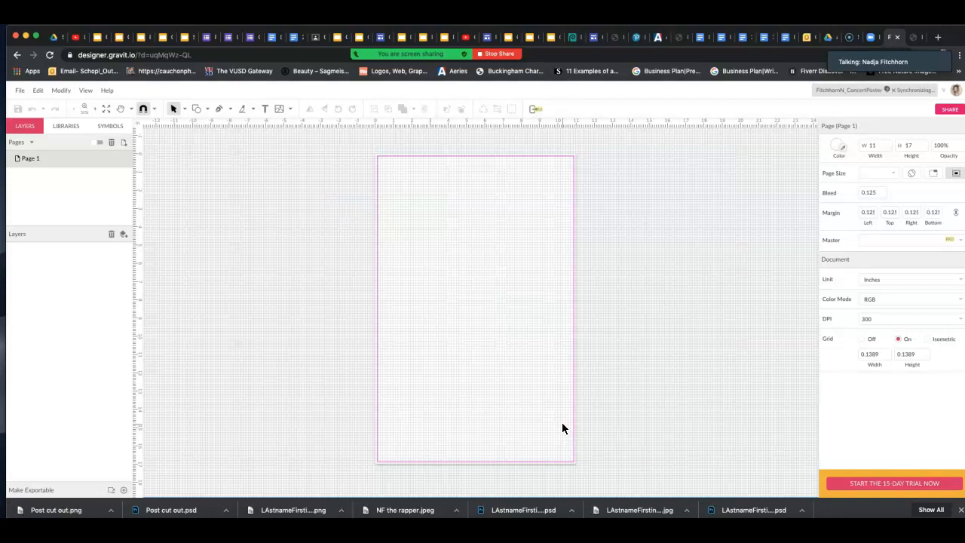
click(404, 302)
click(347, 254)
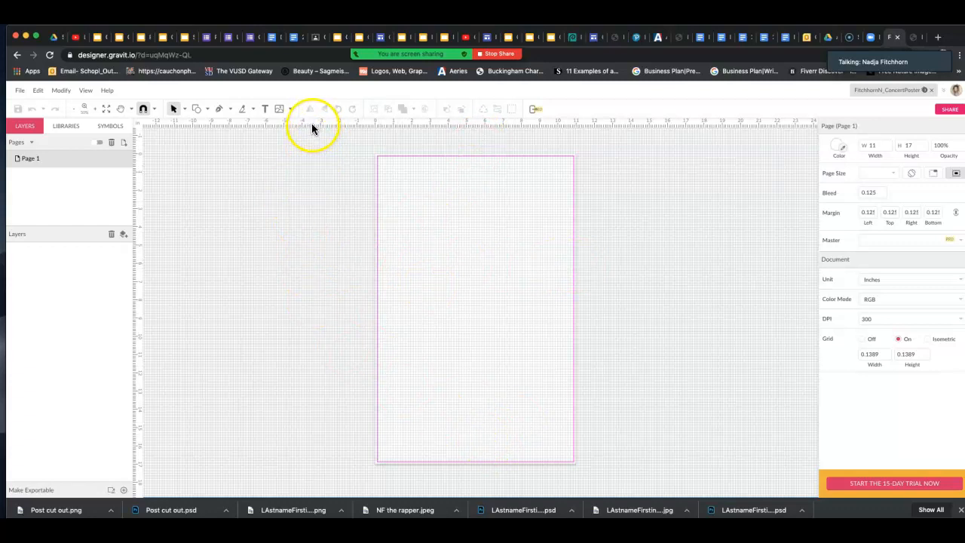
Place four horizontal guides across the page at about 2.5, 5.8, 10 and 13.3 inches from its upper edge
drag(311, 124, 318, 201)
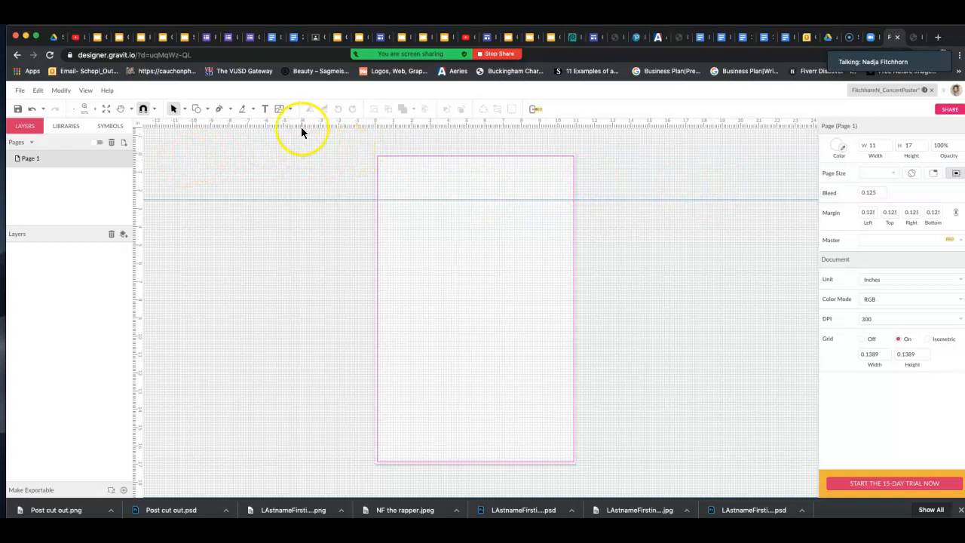
drag(293, 122, 307, 260)
drag(348, 126, 363, 336)
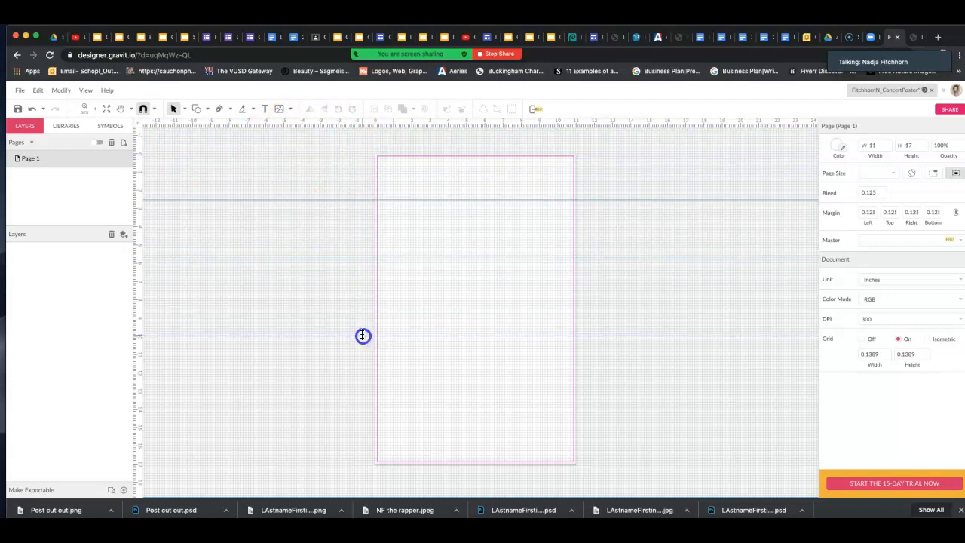
drag(308, 120, 350, 395)
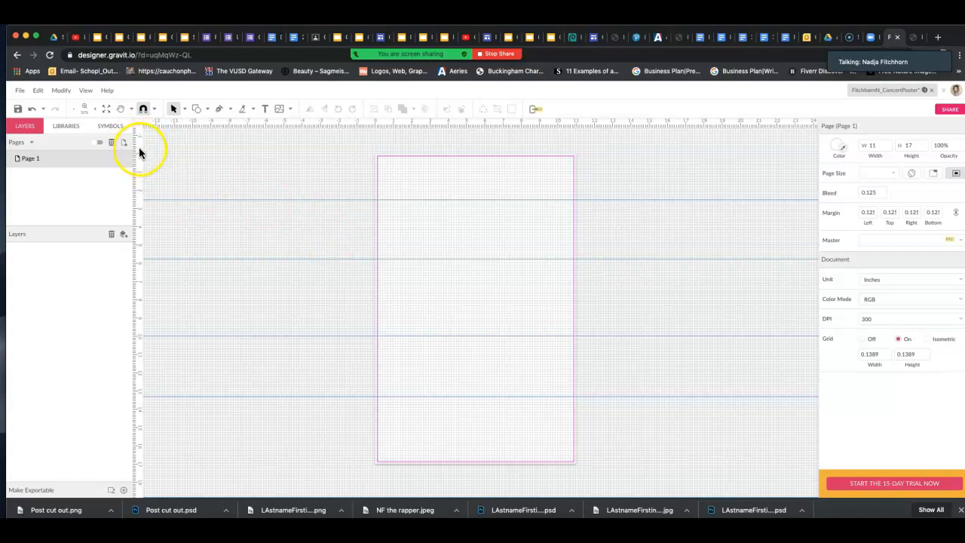
Place two vertical guides on the page at about 2 and 9 inches from its left edge
drag(139, 150, 410, 178)
drag(137, 183, 539, 154)
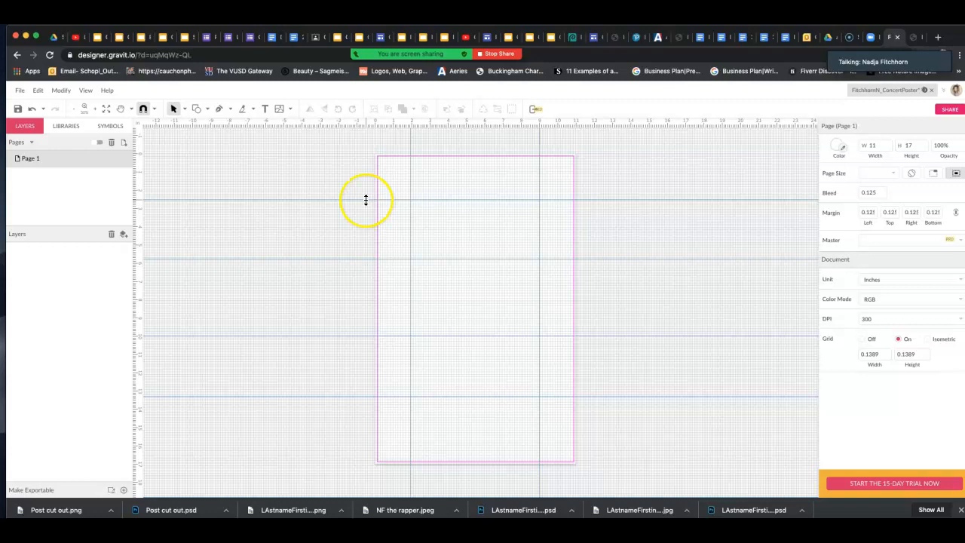
click(446, 217)
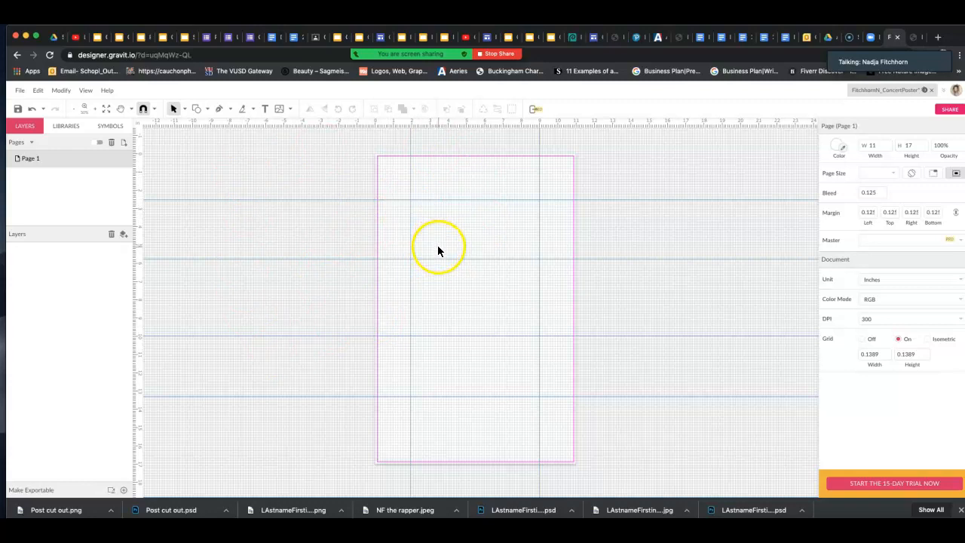
Undo the placement of all six horizontal and vertical guides on the page
key(super+z)
key(super+z)
key(super+z)
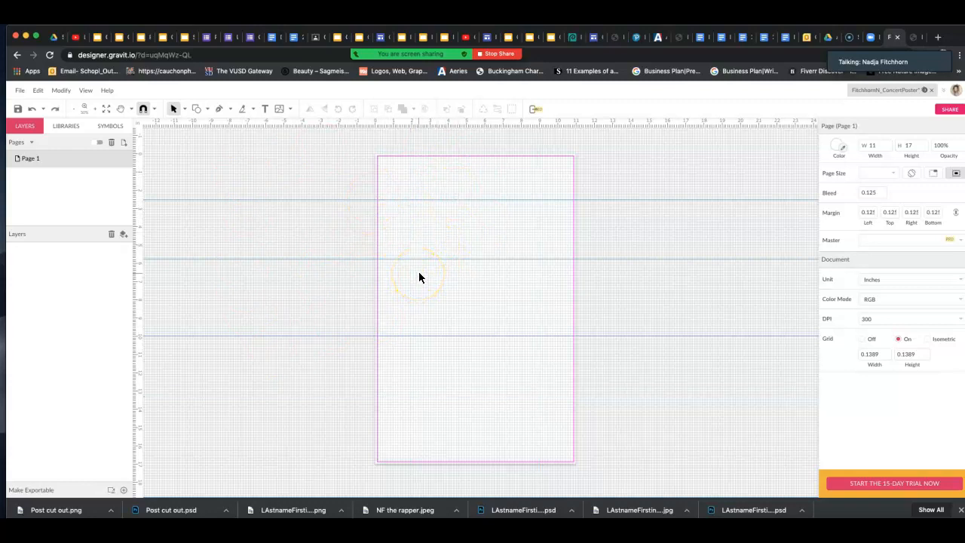
key(super+z)
key(super+z)
key(super+z)
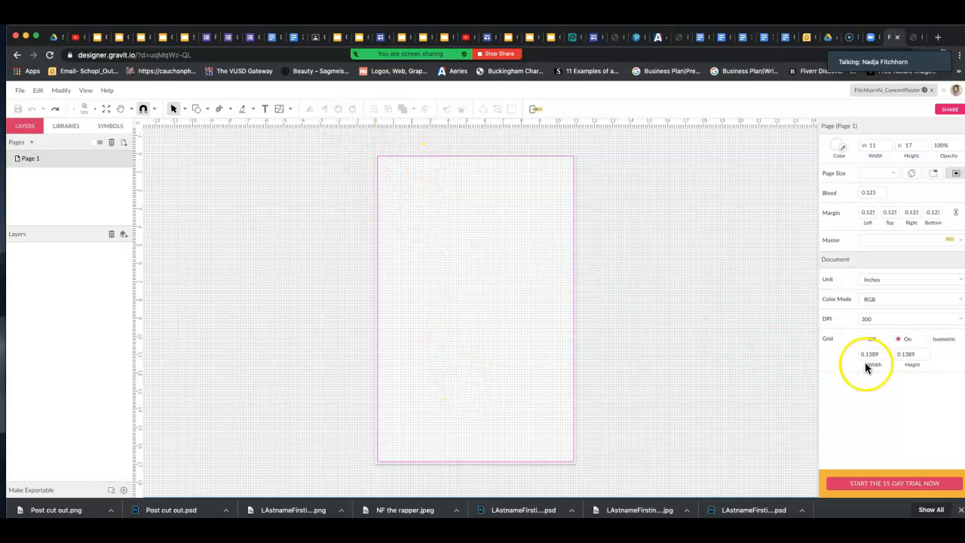
Turn the document grid off and on again, leaving its width and height spacing unedited
click(863, 340)
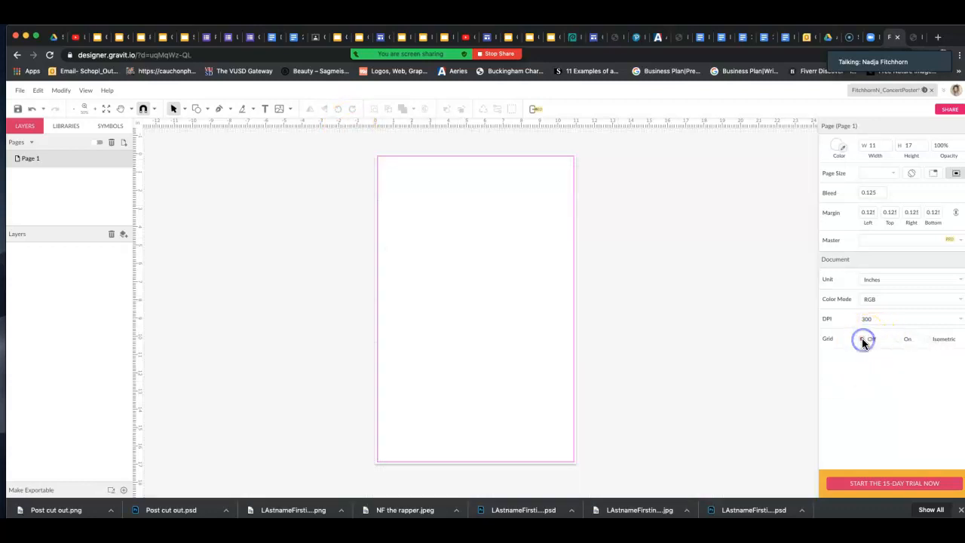
click(902, 340)
click(863, 343)
click(900, 339)
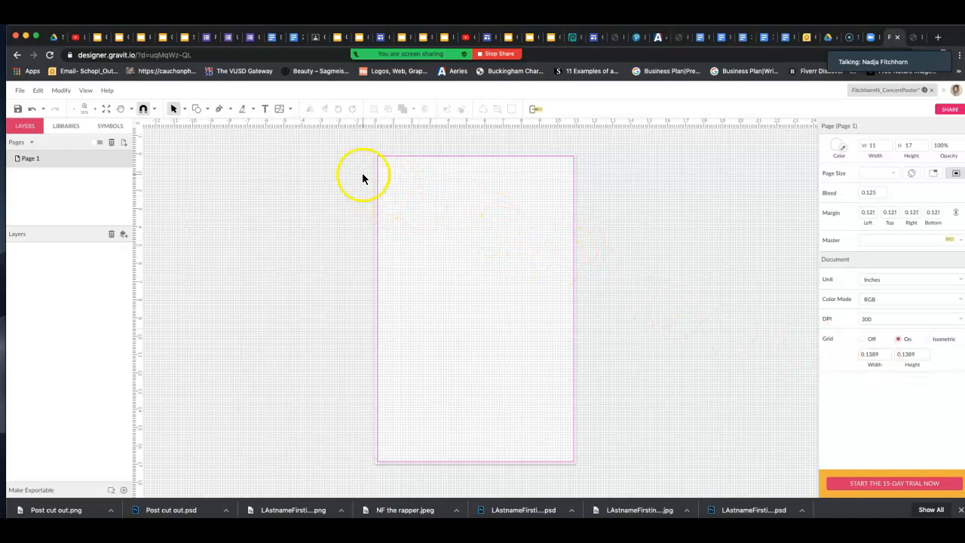
click(870, 354)
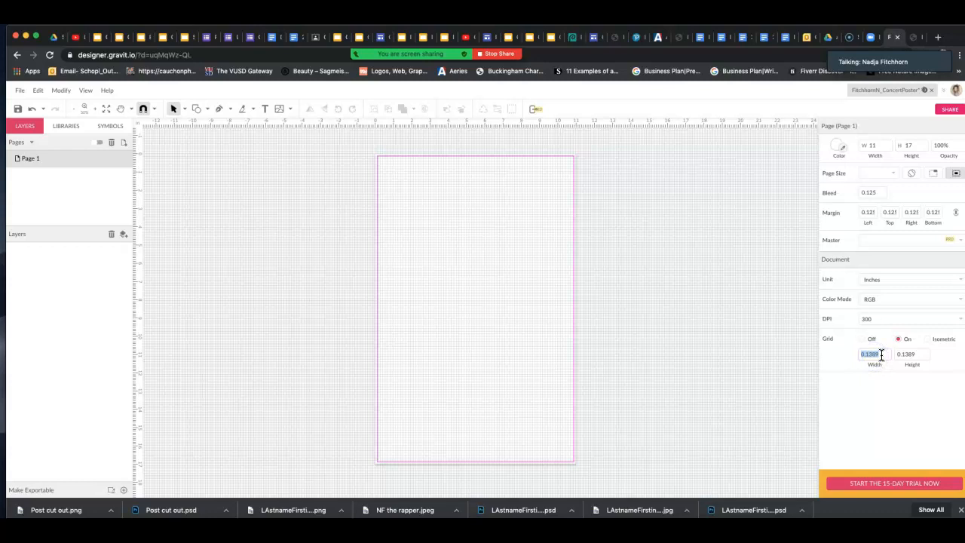
click(742, 340)
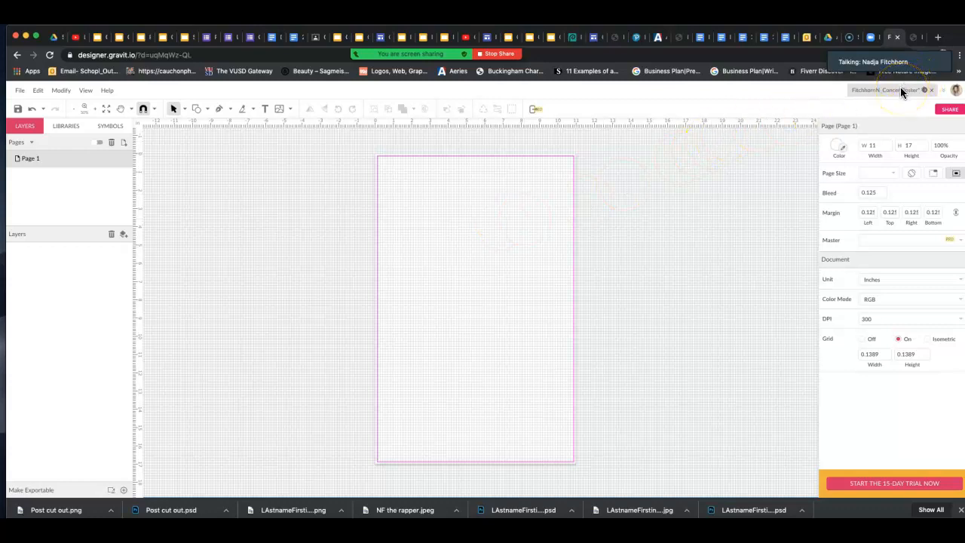
Save the concert poster document without guides to Gravit Cloud
click(19, 110)
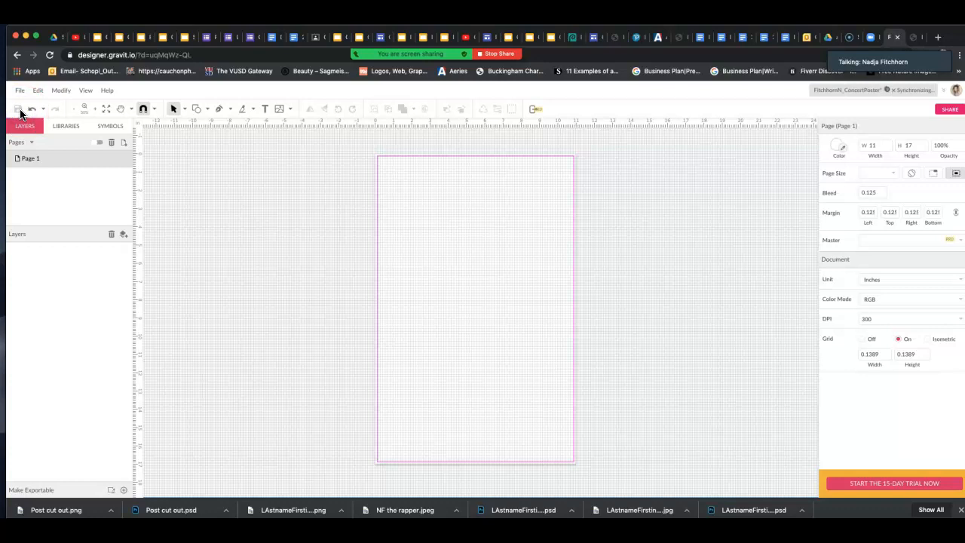
click(86, 90)
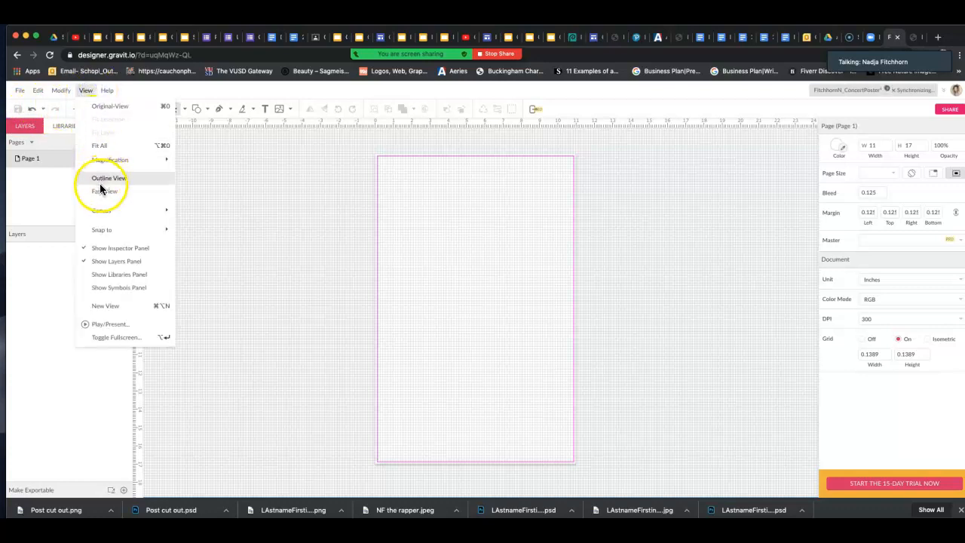
mouse_move(101, 210)
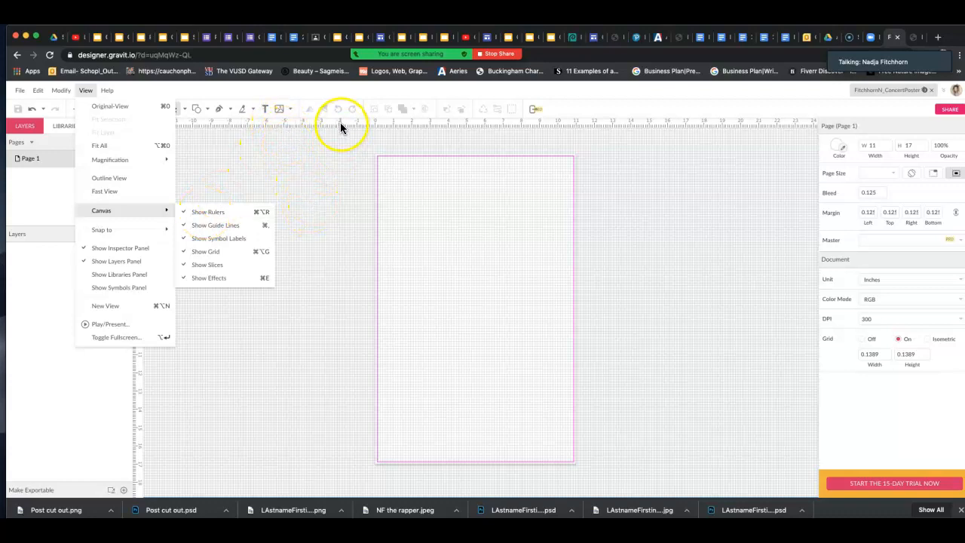
click(347, 218)
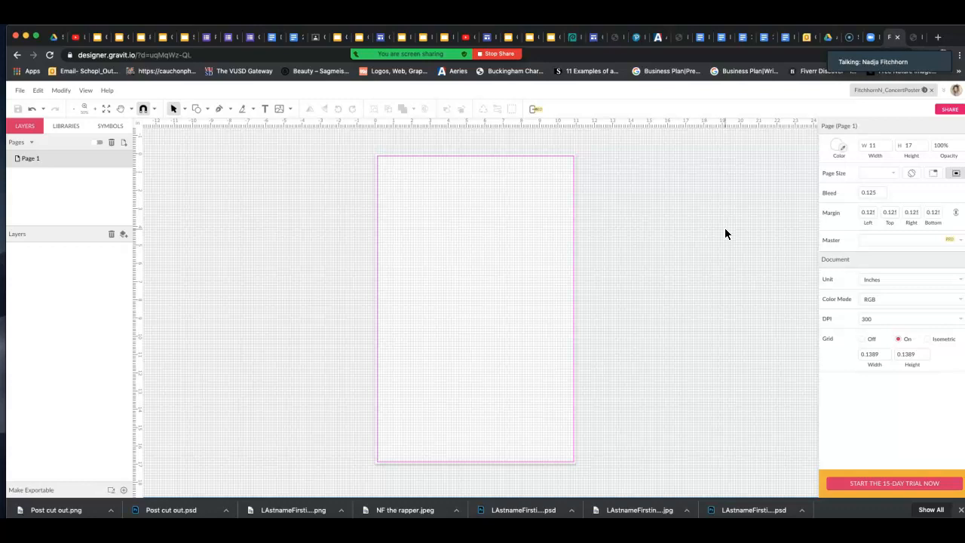
click(570, 183)
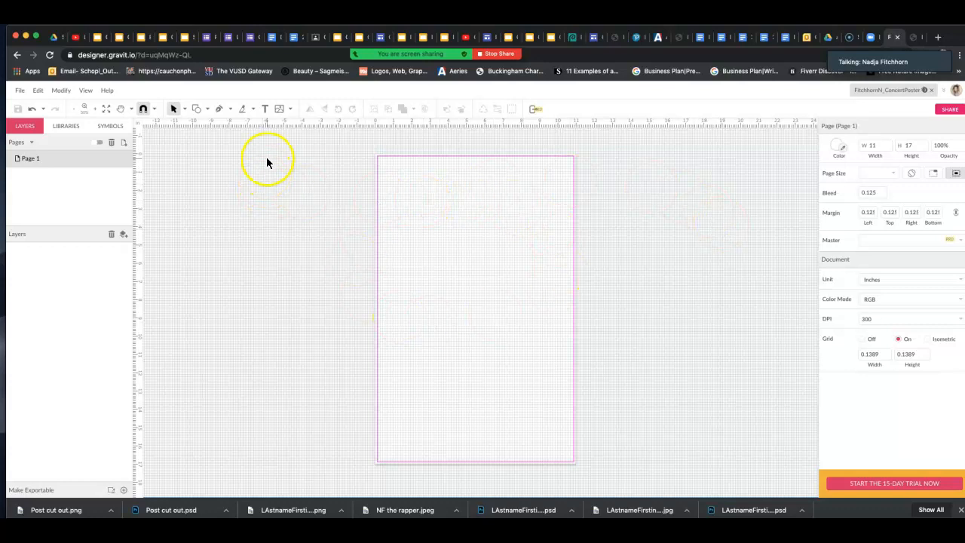
click(264, 109)
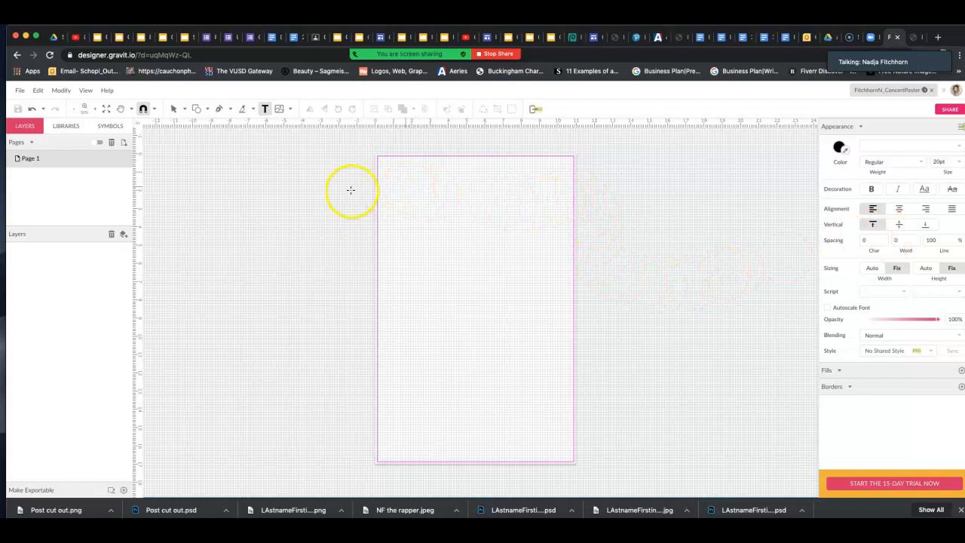
Draw a trial rectangle about 4.86 by 3.75 inches in the upper half of the page and delete it
click(207, 108)
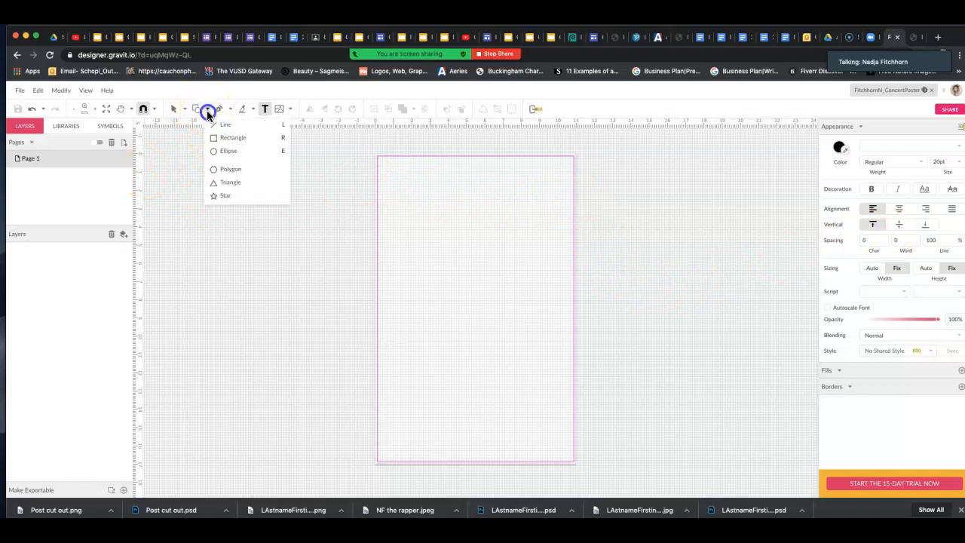
click(207, 126)
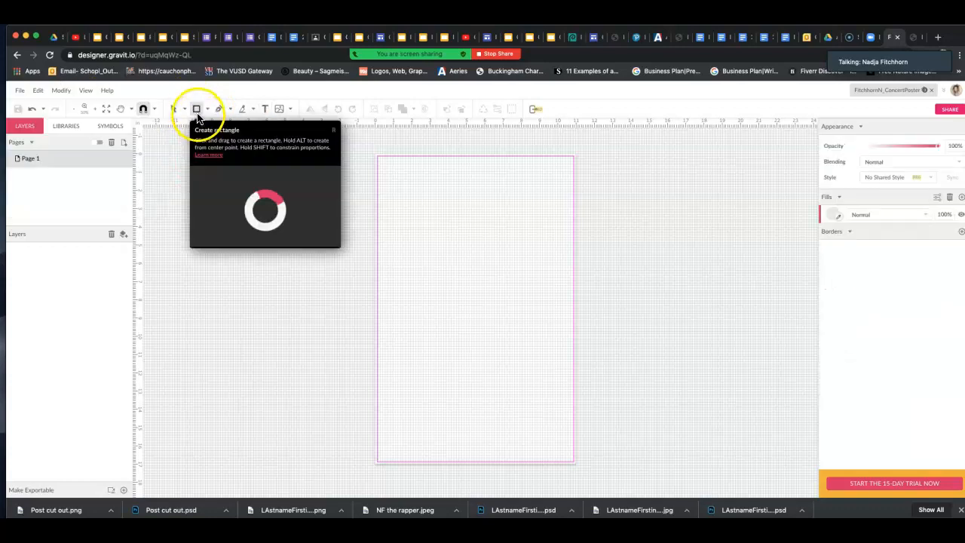
click(199, 109)
drag(411, 205, 516, 260)
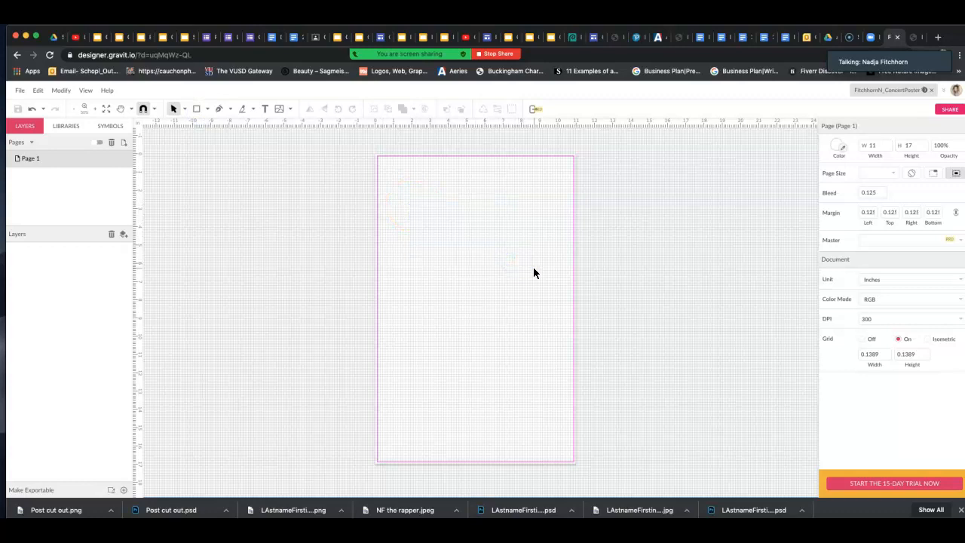
click(196, 109)
click(207, 109)
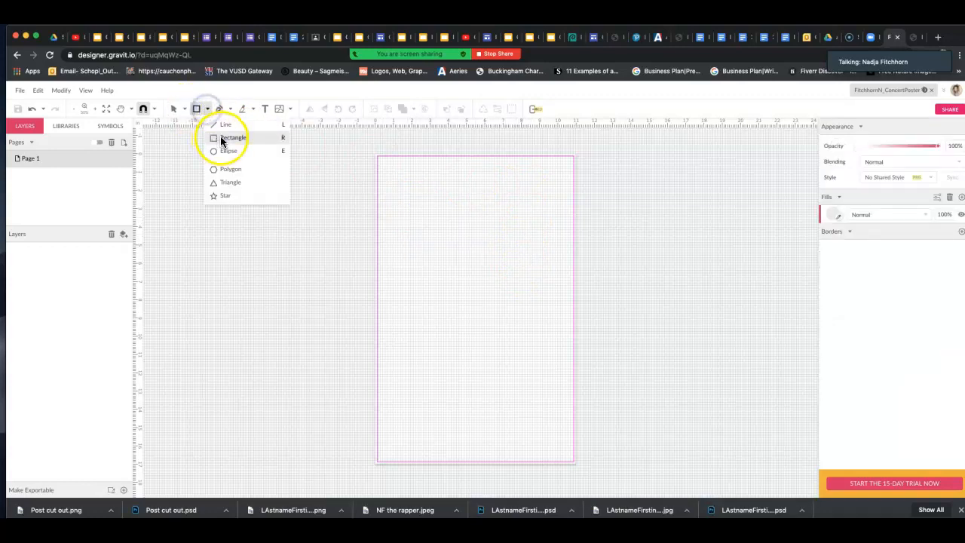
click(219, 136)
drag(425, 203, 517, 276)
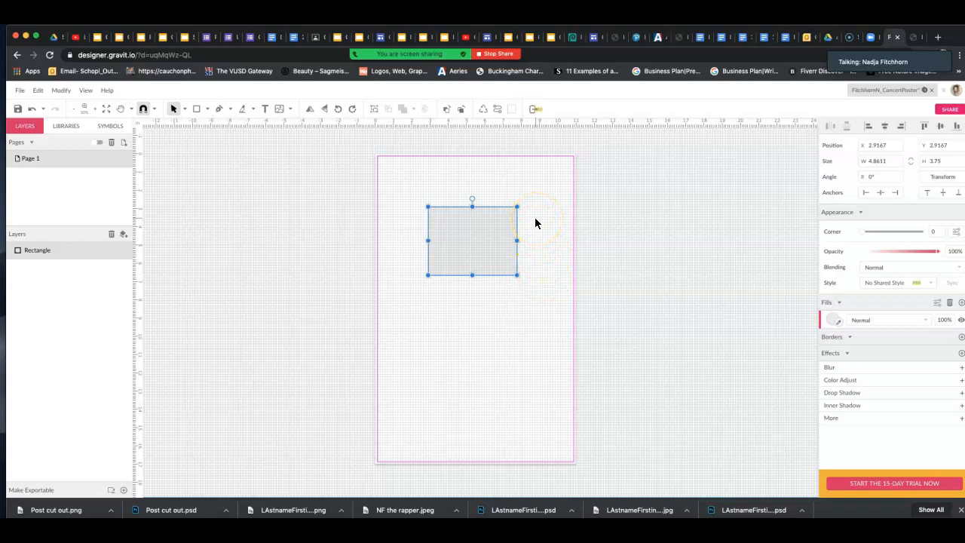
click(500, 239)
key(Delete)
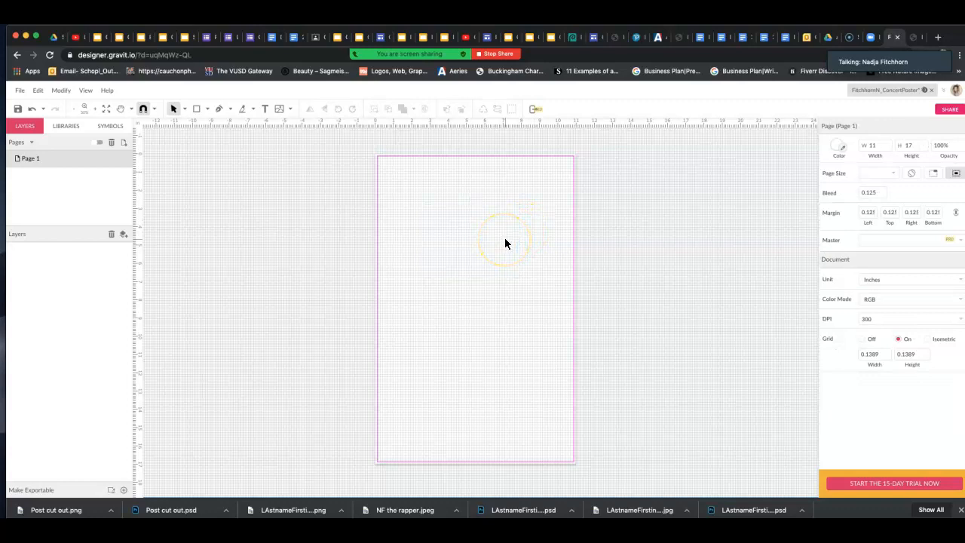
Save the emptied poster page to Gravit Cloud again
click(18, 109)
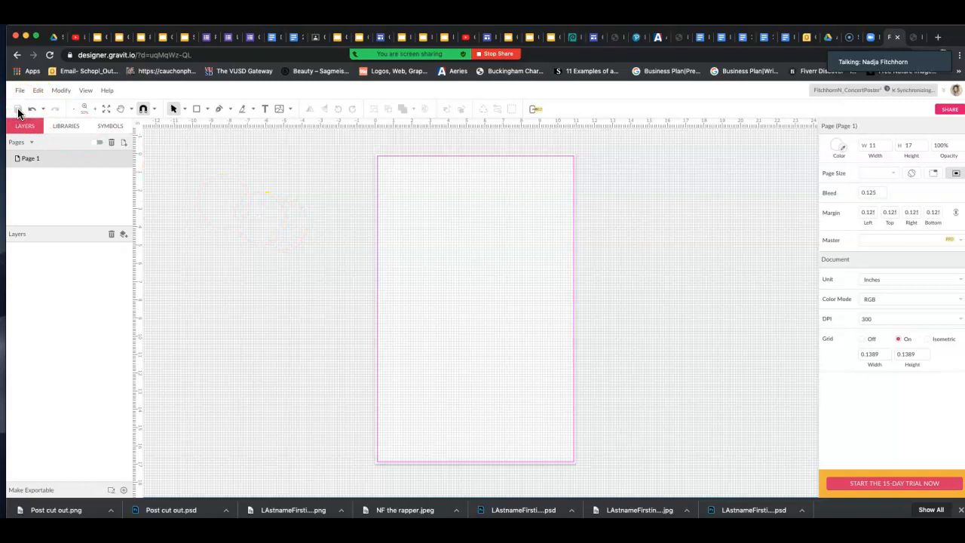